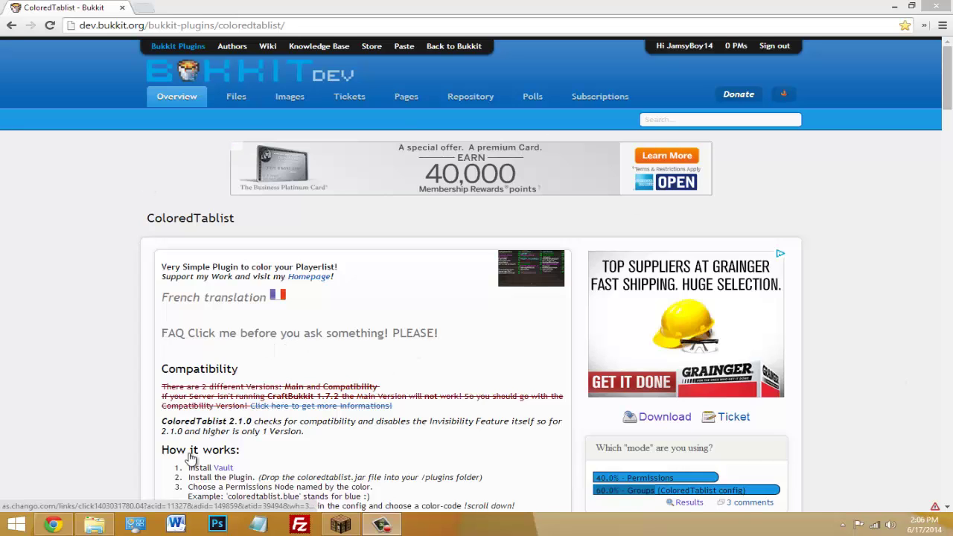
- Download the ColoredTablist 2.1.2 jar, keep the flagged file, and place it in the Minecraft server's plugins folder
click(684, 418)
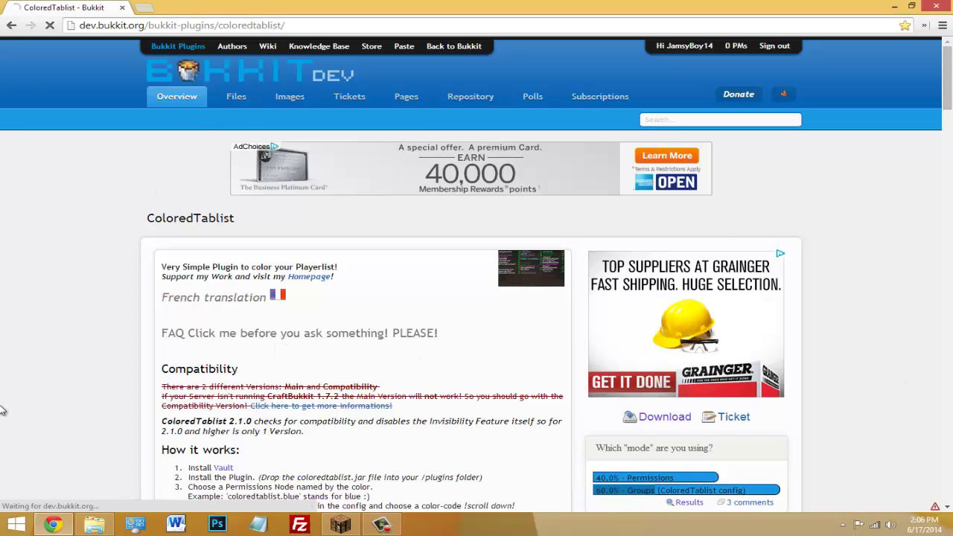
click(685, 233)
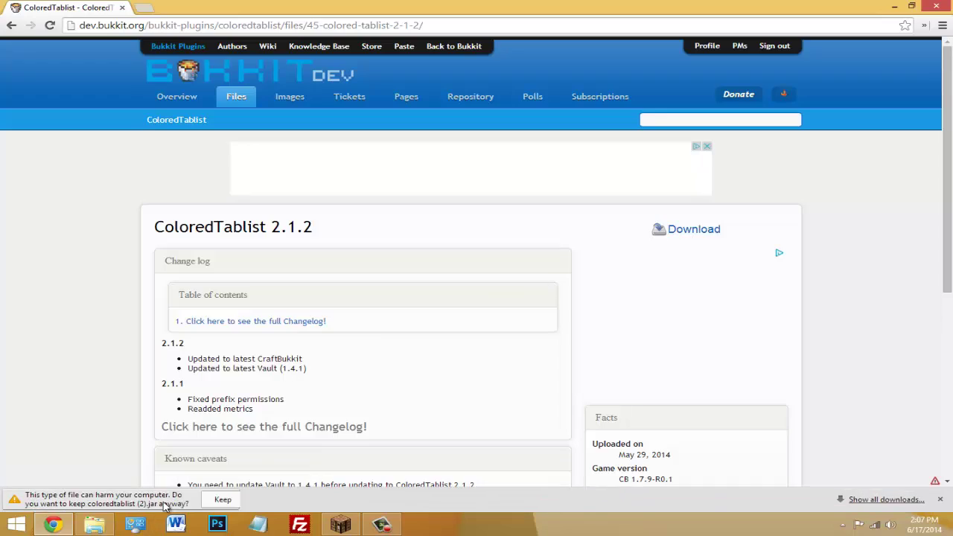
click(187, 499)
drag(88, 501, 327, 203)
click(6, 62)
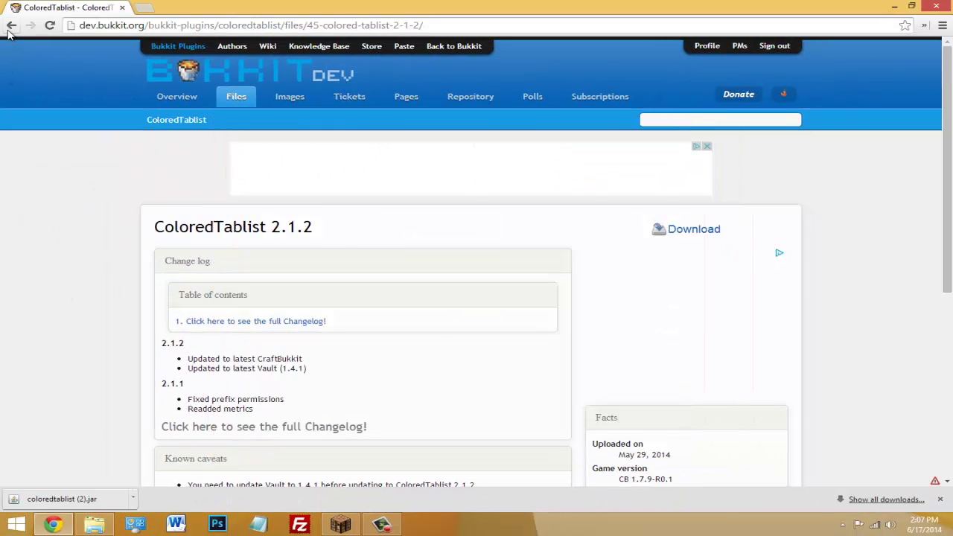
click(11, 26)
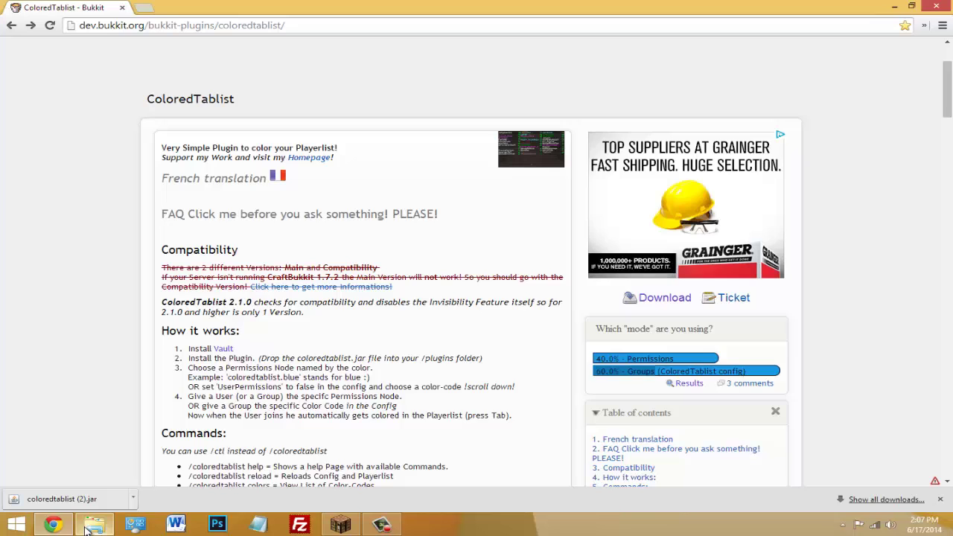
- Start the Minecraft server with its run file and open the ColoredTablist plugin's config.yml in Notepad++
click(87, 528)
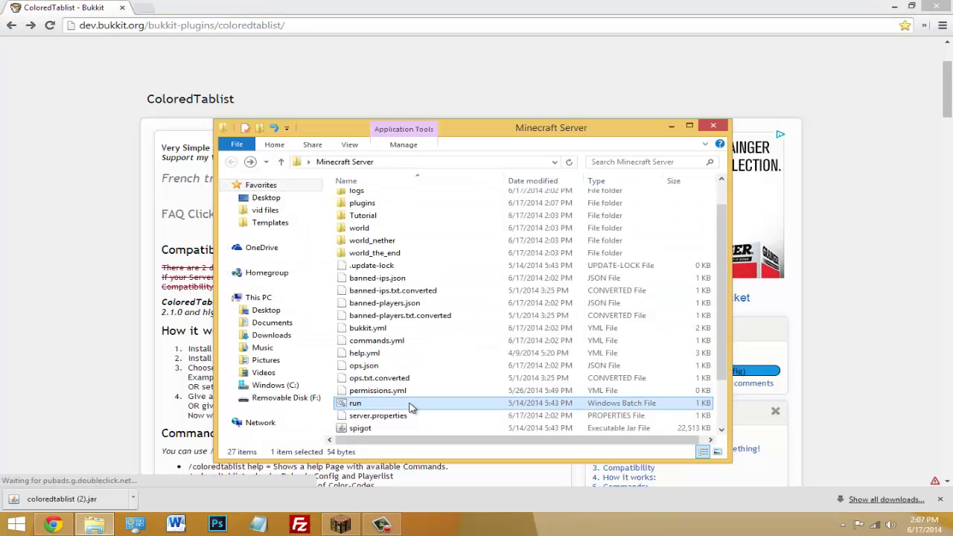
double_click(409, 403)
double_click(363, 203)
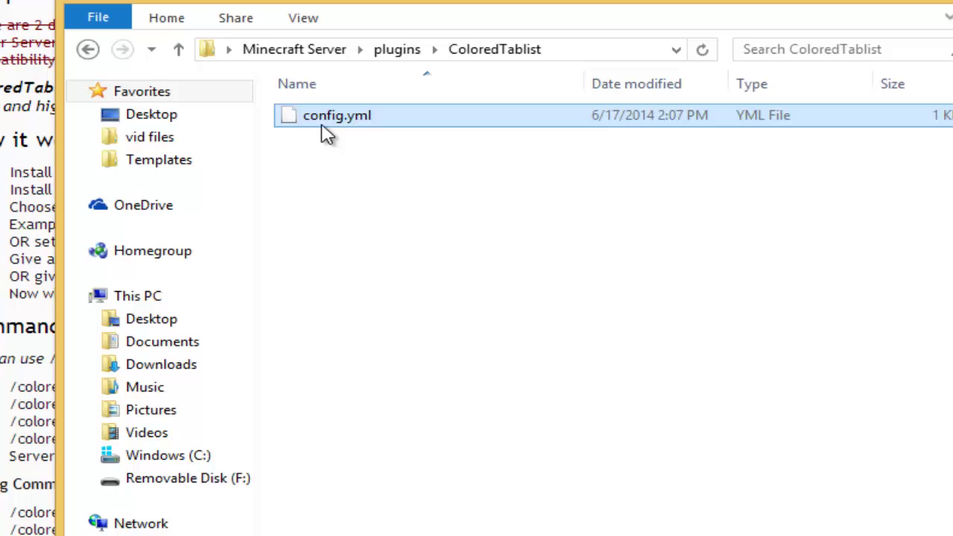
right_click(326, 134)
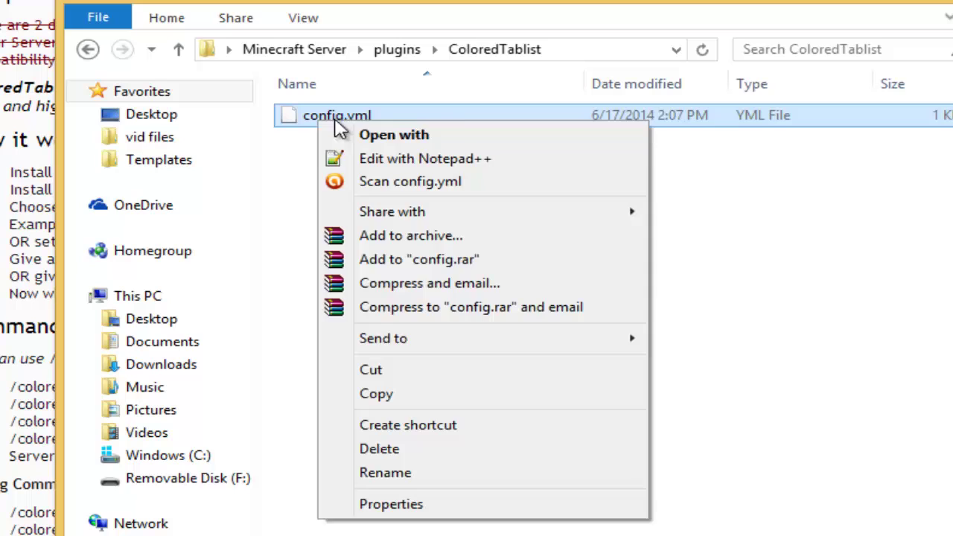
click(494, 159)
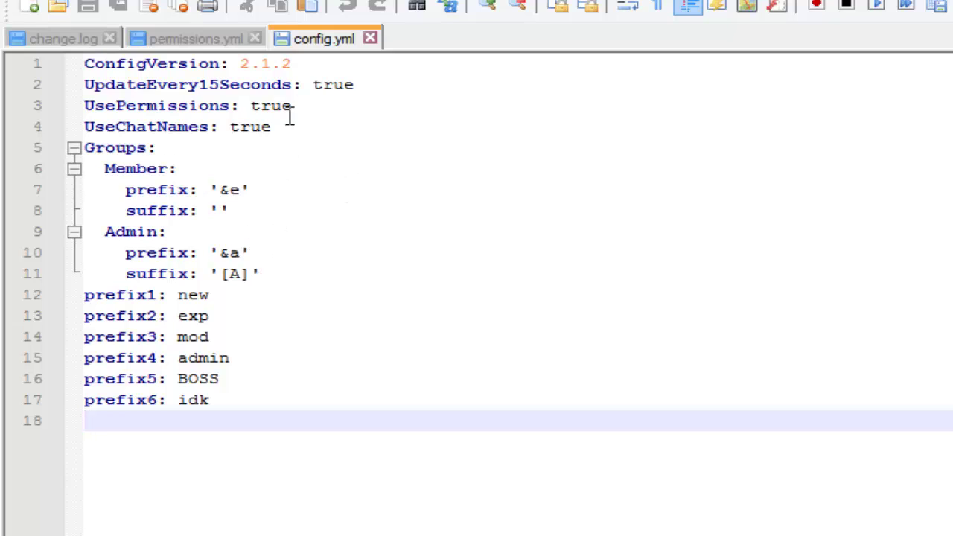
- Examine the UsePermissions setting, the plugin's permissions web page, and the Member group in config.yml
double_click(265, 106)
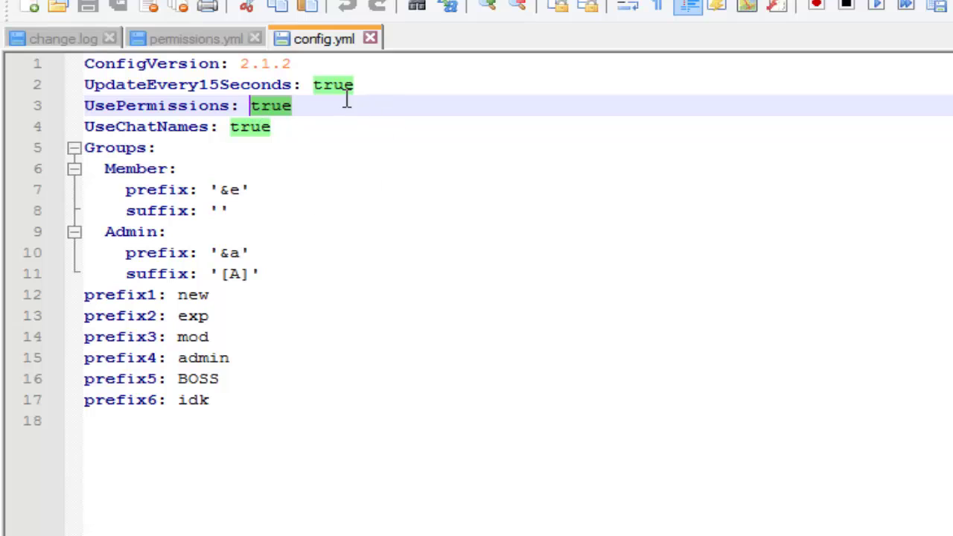
click(309, 126)
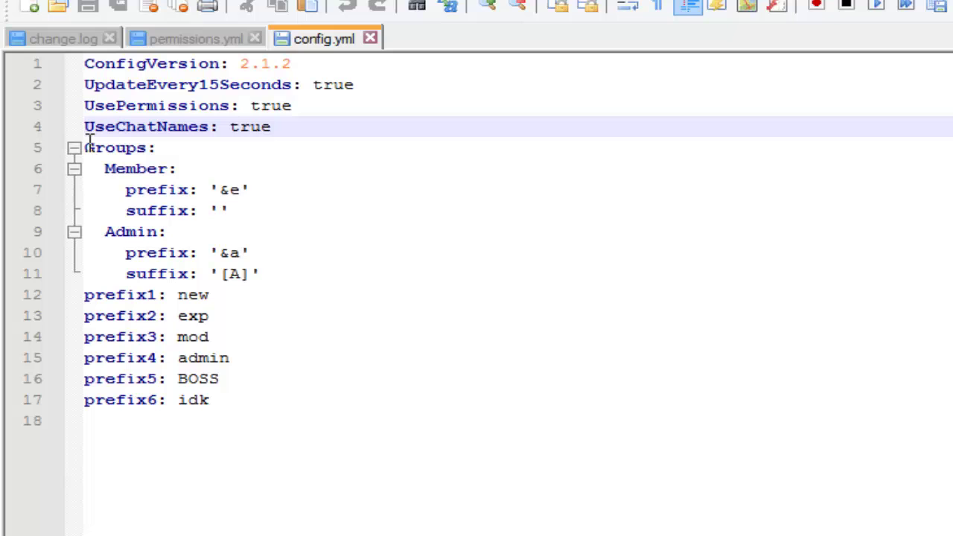
click(413, 104)
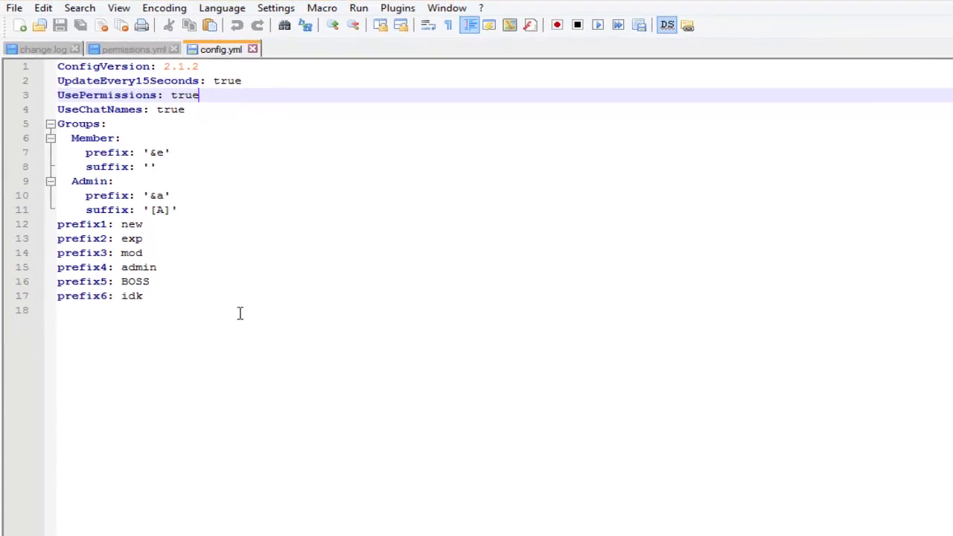
key(alt+Tab)
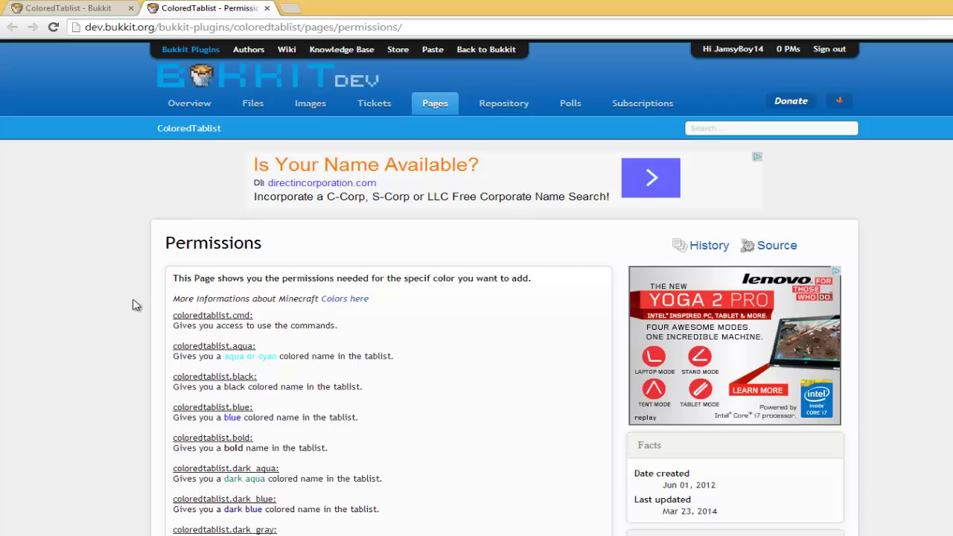
scroll(127, 304, down, 1)
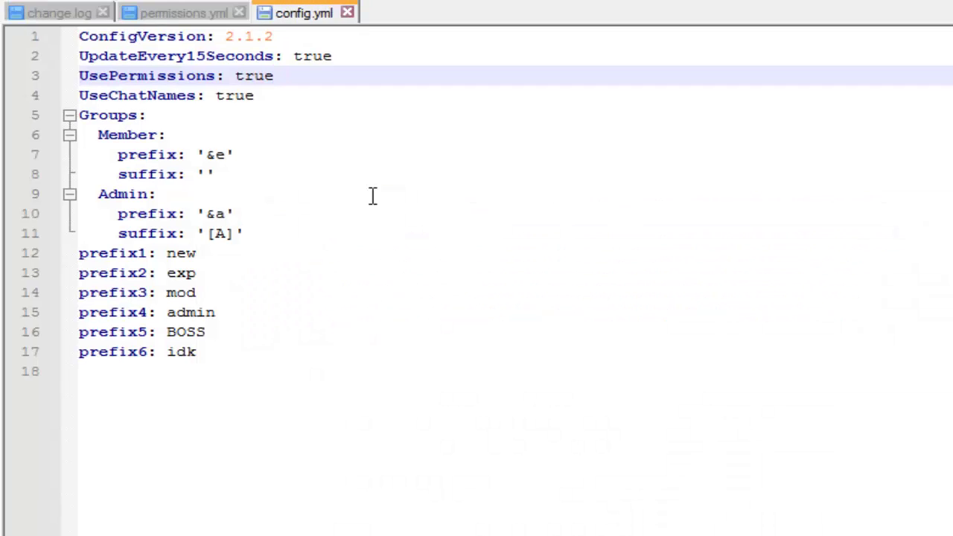
double_click(235, 78)
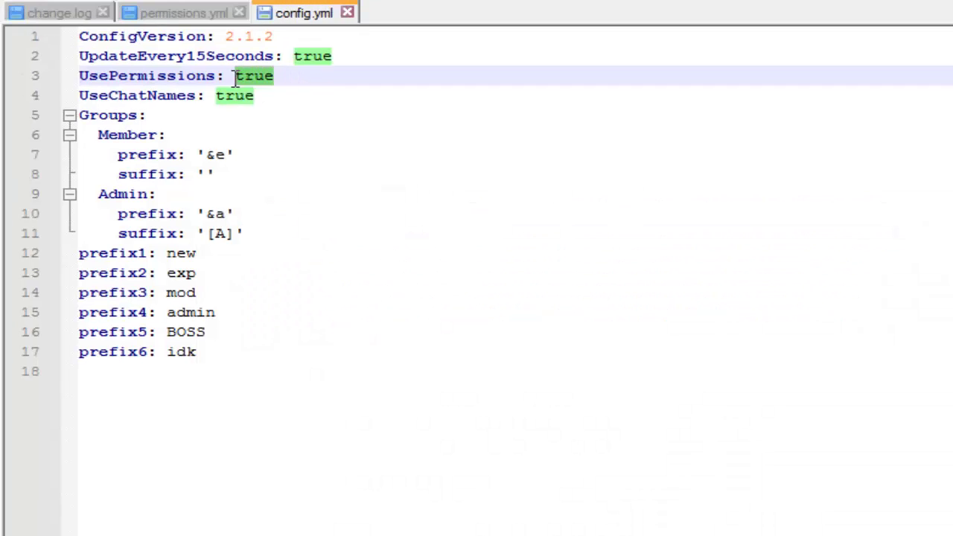
click(195, 154)
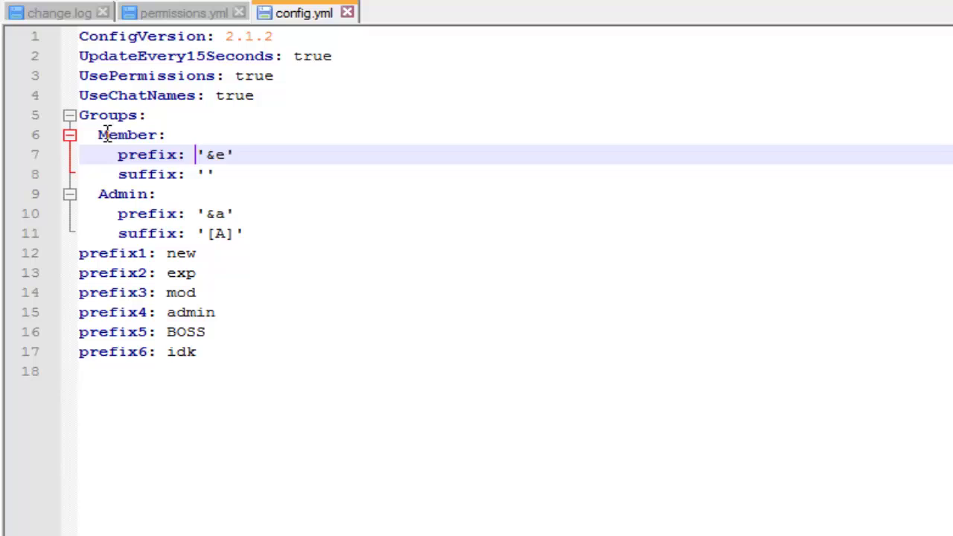
click(98, 137)
drag(102, 137, 157, 137)
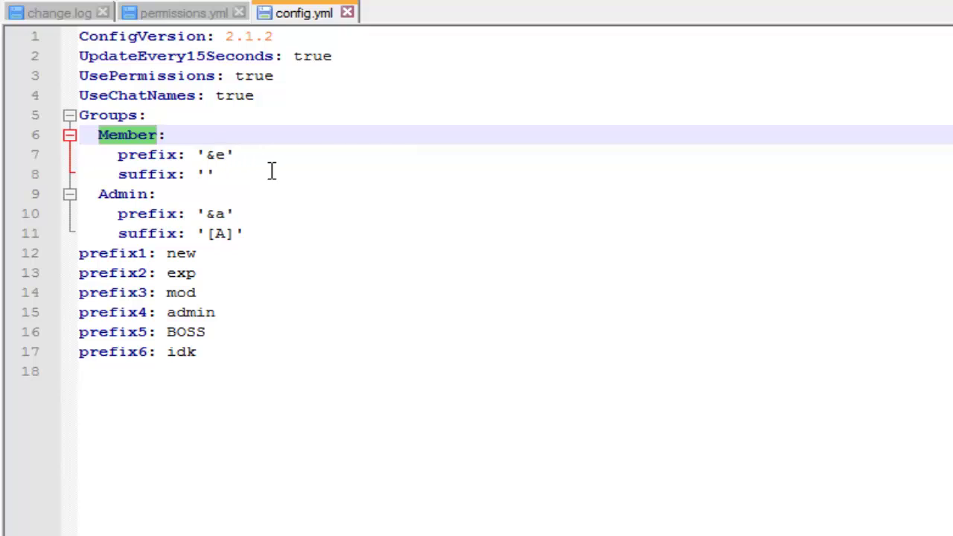
- Set the Member group's prefix to '&a' and rename the group to Default
click(208, 154)
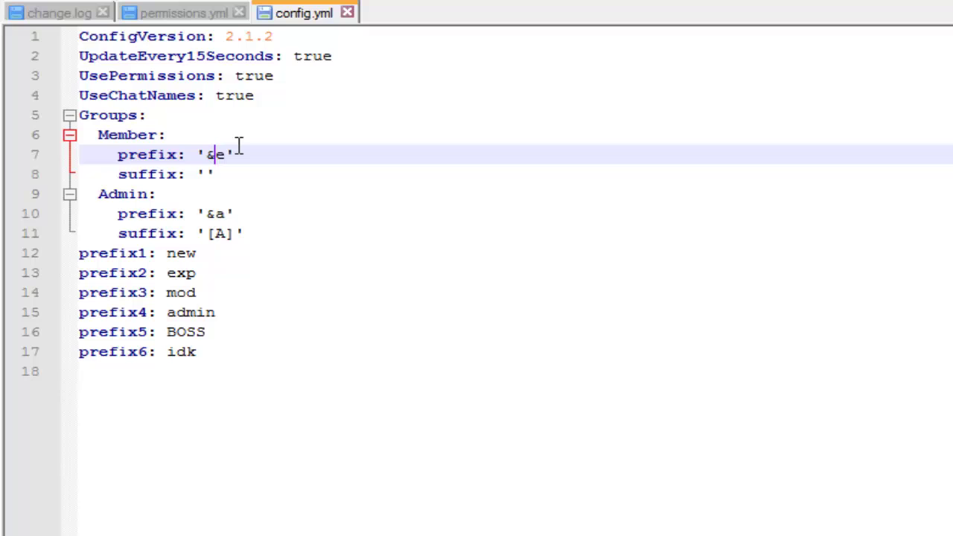
key(Left)
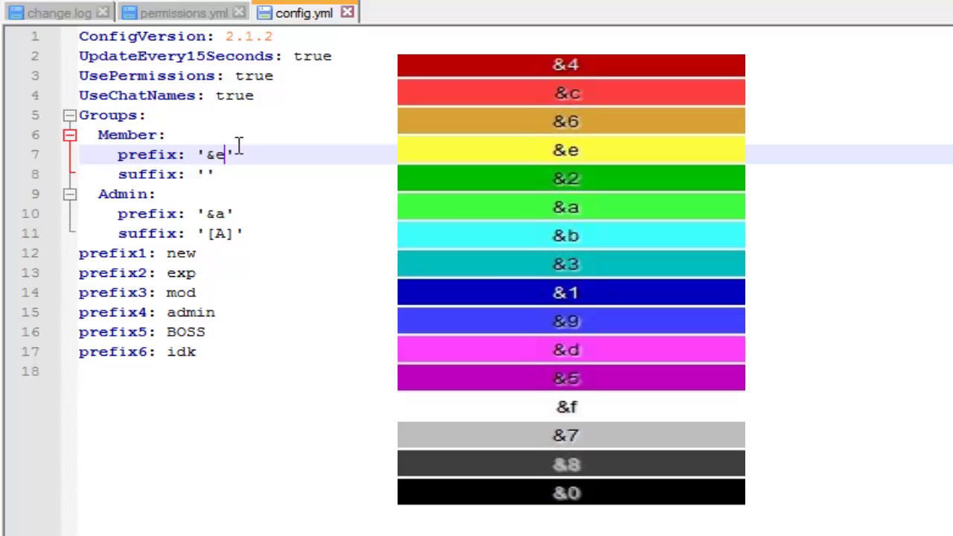
key(BackSpace)
text(a)
drag(158, 135, 103, 140)
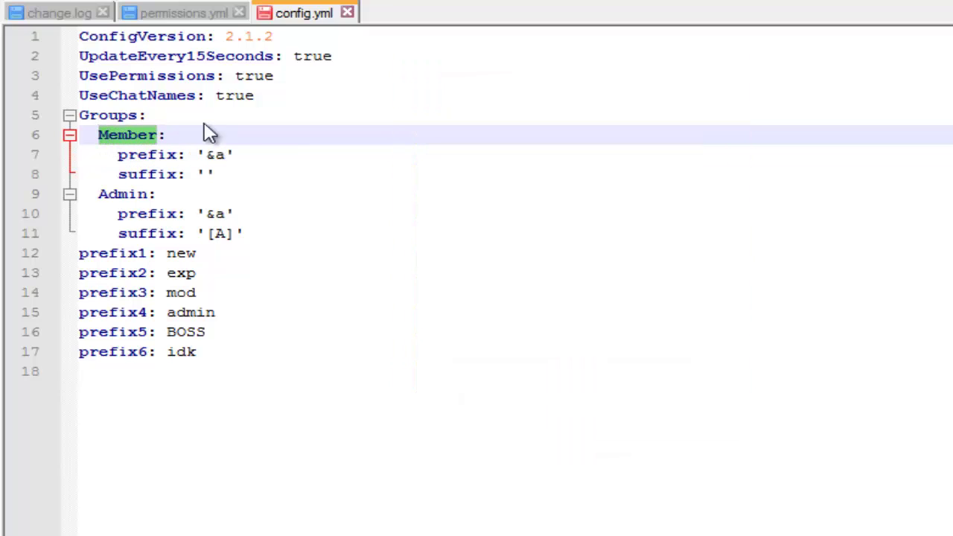
text(Default:)
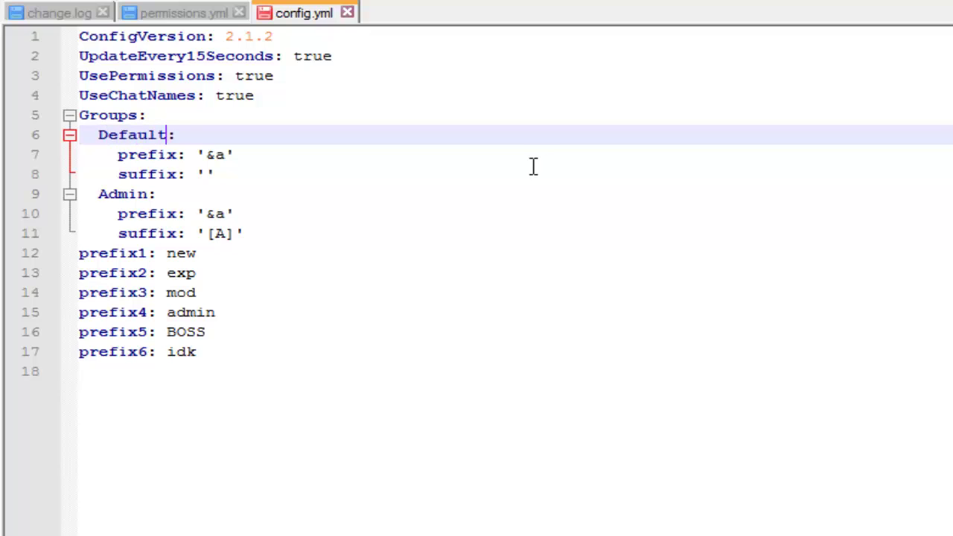
click(271, 232)
key(Return)
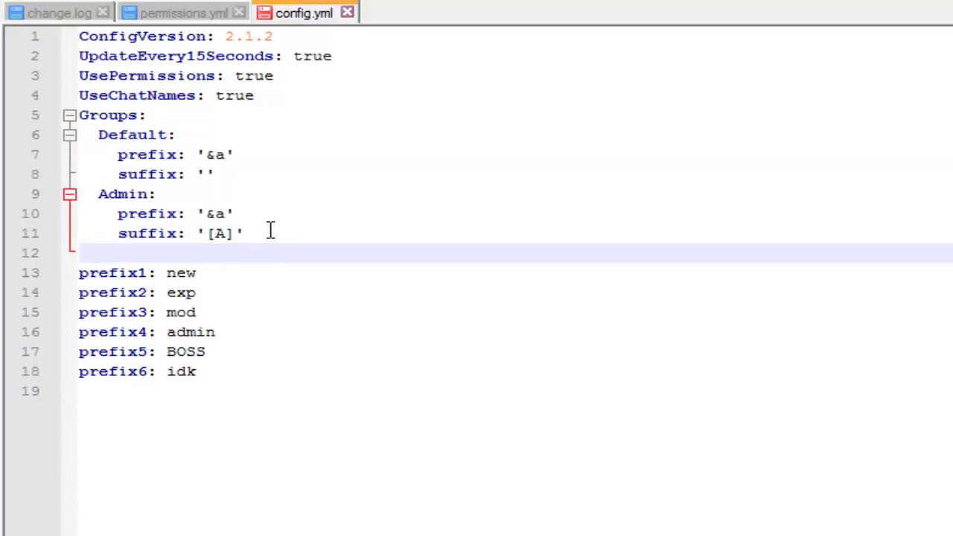
key(BackSpace)
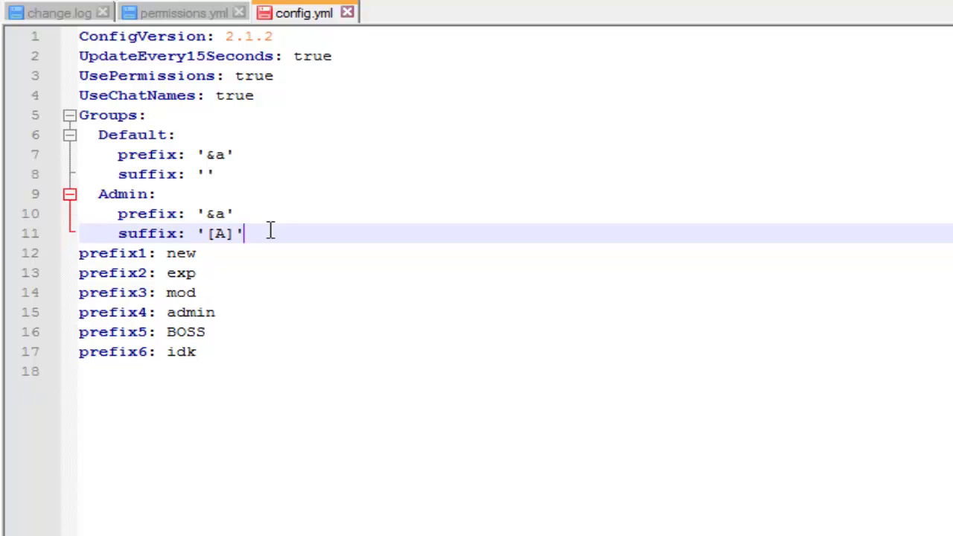
drag(243, 232, 77, 200)
click(265, 234)
- Examine the numbered prefix entries, prefix1 to prefix6, at the end of the ColoredTablist config.yml
click(244, 255)
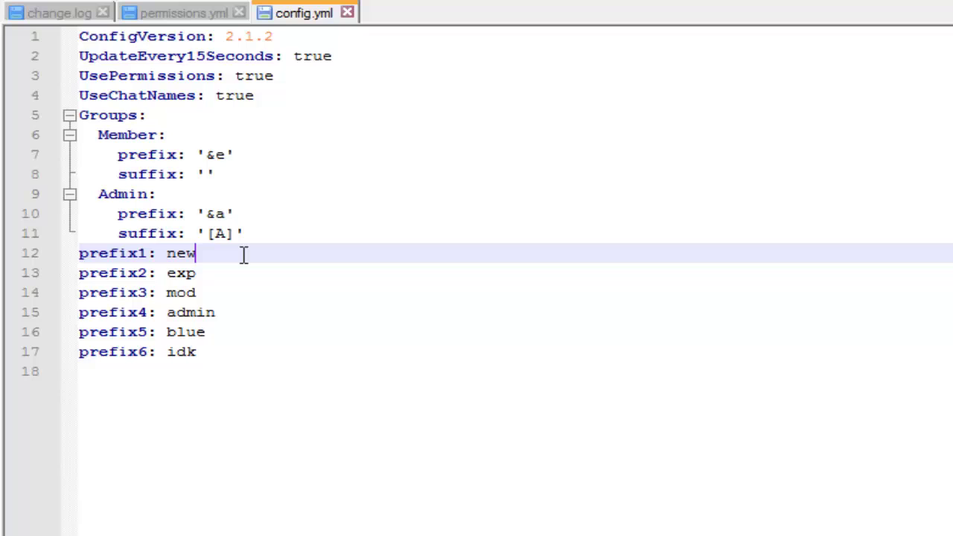
key(Down)
key(Down)
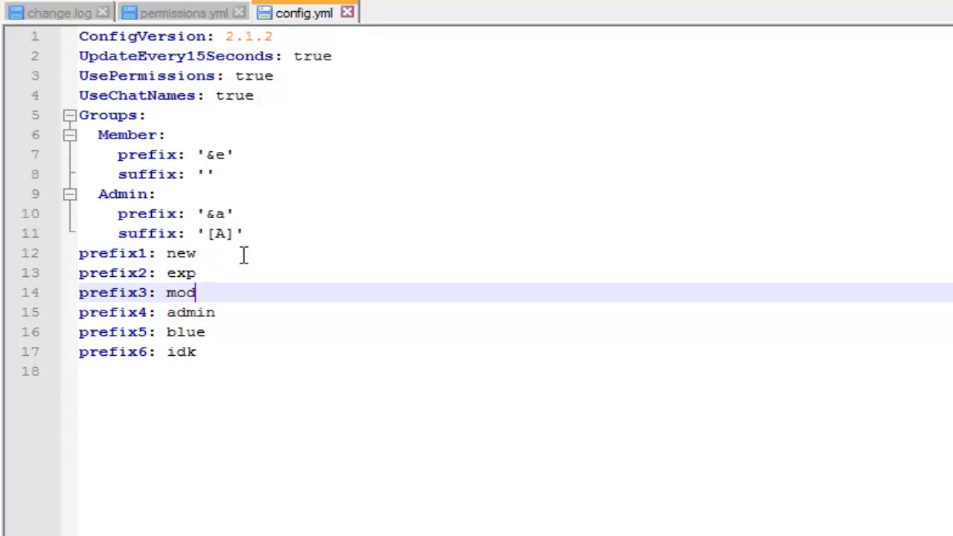
key(Up)
key(Up)
key(Down)
key(Down)
key(Down)
key(Down)
key(Down)
key(Down)
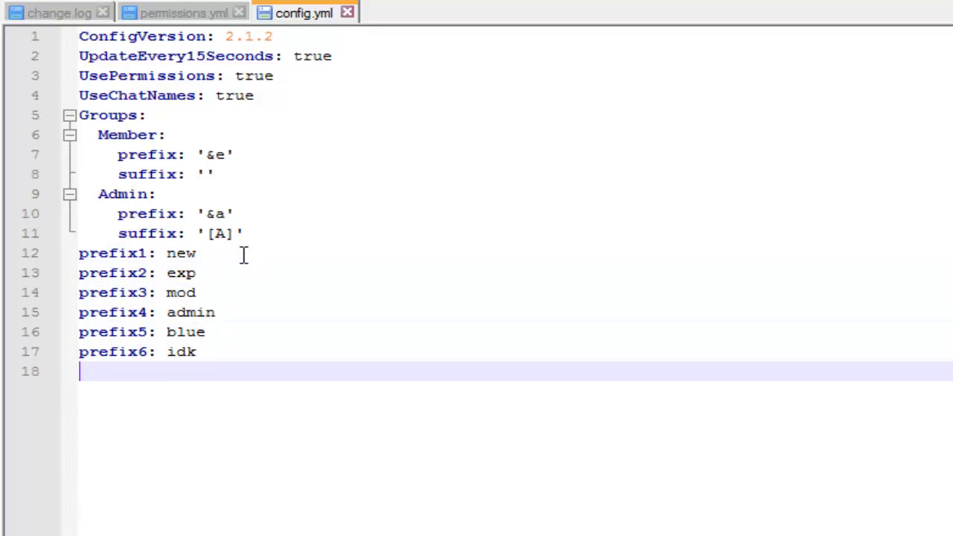
key(Up)
key(Up)
key(Up)
key(Up)
key(Up)
key(Up)
key(Up)
key(Down)
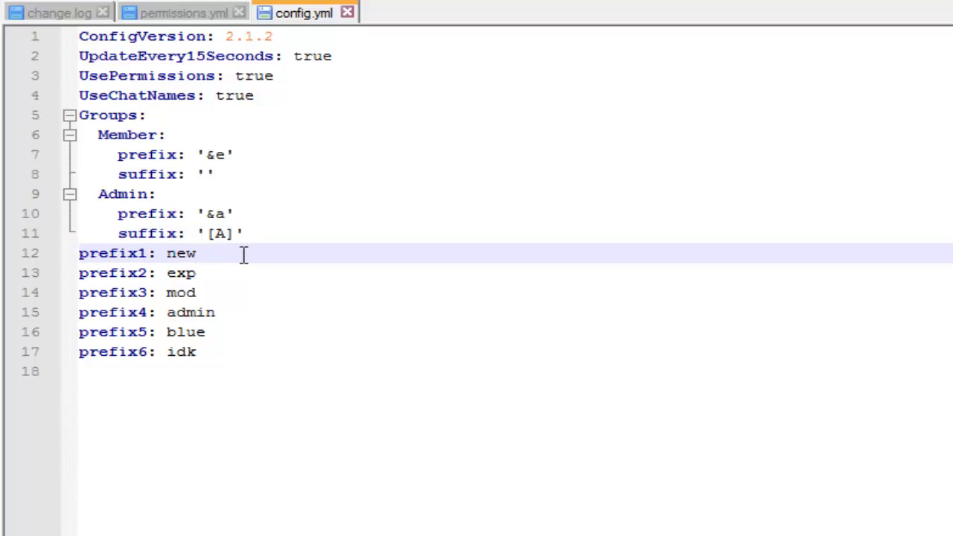
key(ctrl+Left)
click(208, 293)
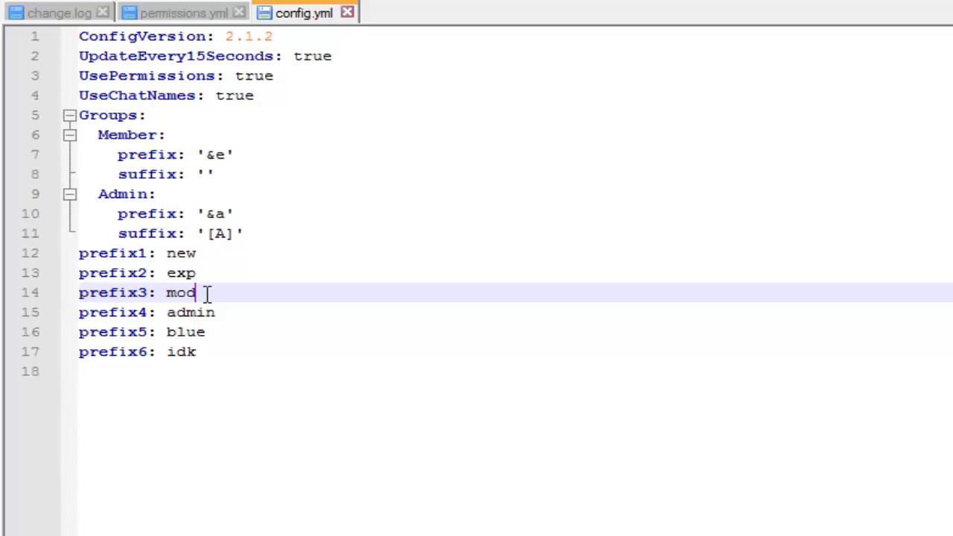
drag(166, 294, 201, 294)
click(198, 293)
key(ctrl+Left)
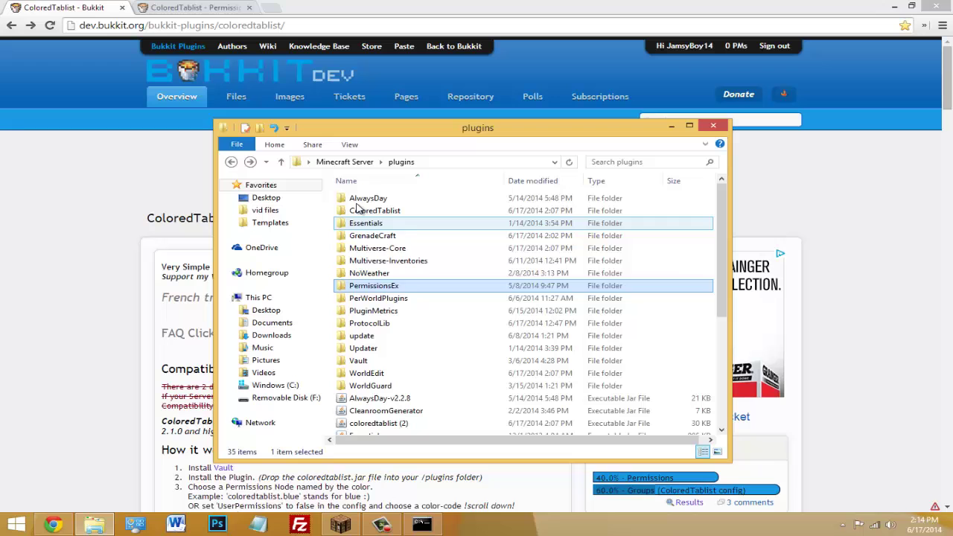
- Check the ops-name-color setting in the Essentials config.yml in Notepad++, close the file, and go back to the Minecraft Server folder
click(372, 226)
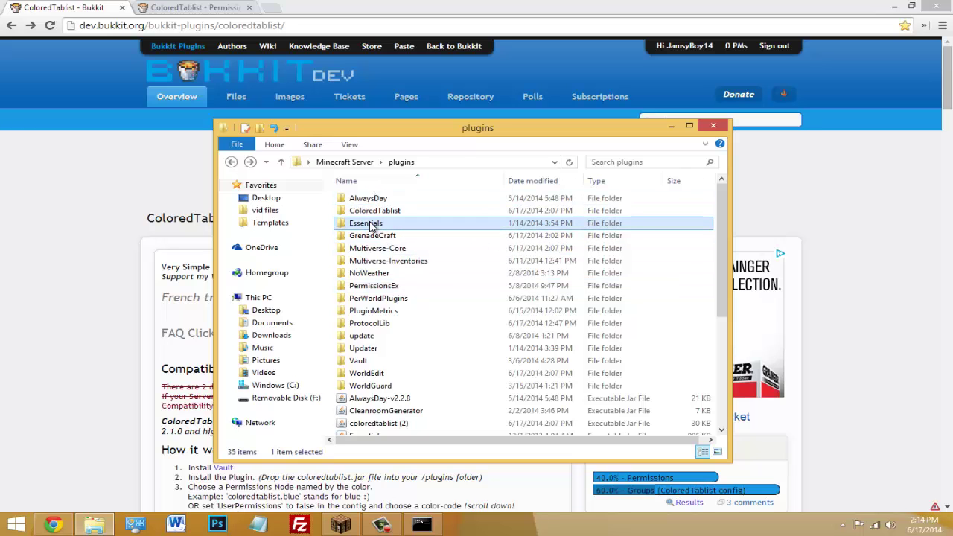
double_click(372, 224)
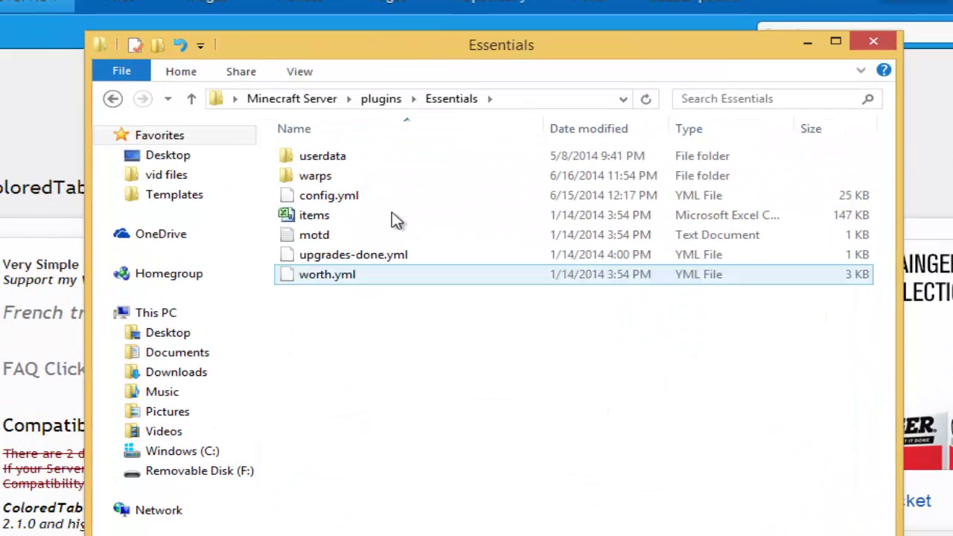
right_click(405, 225)
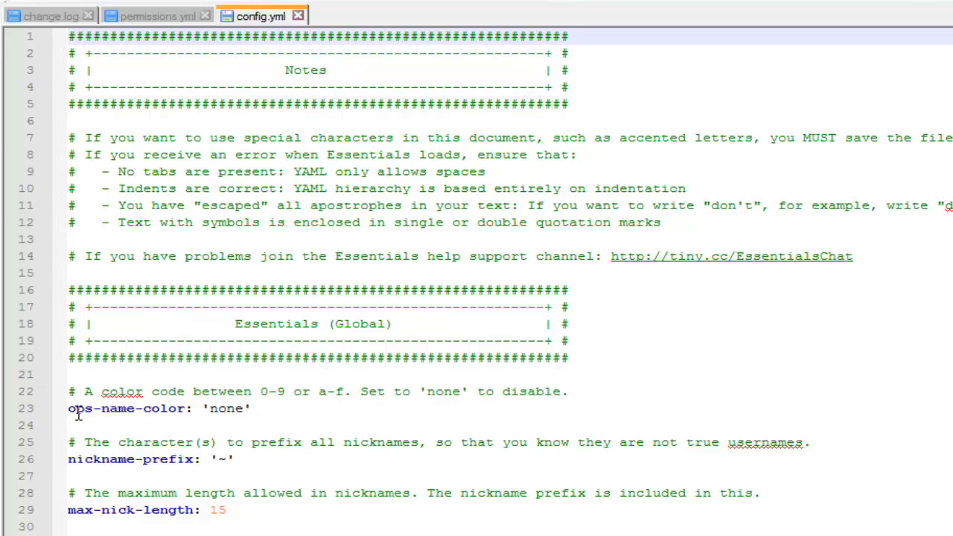
click(240, 410)
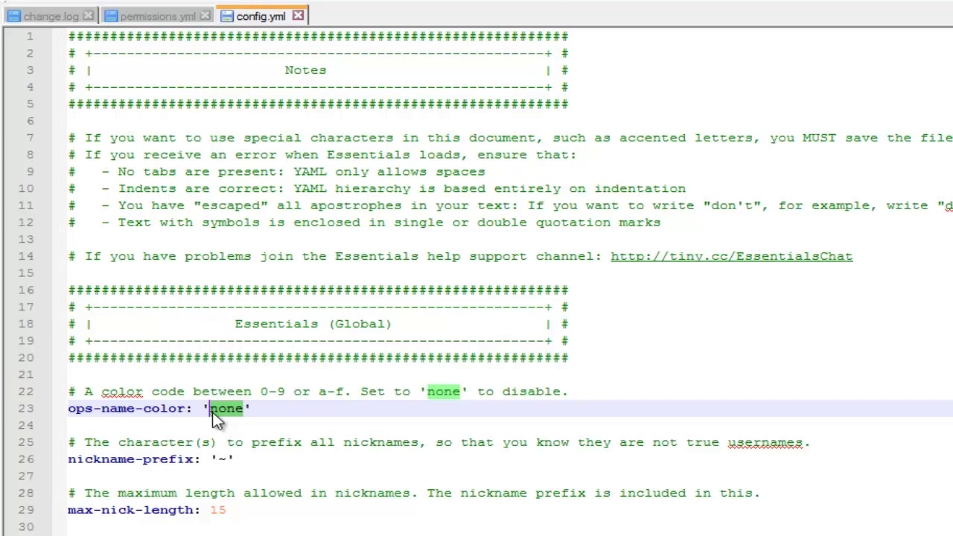
click(265, 408)
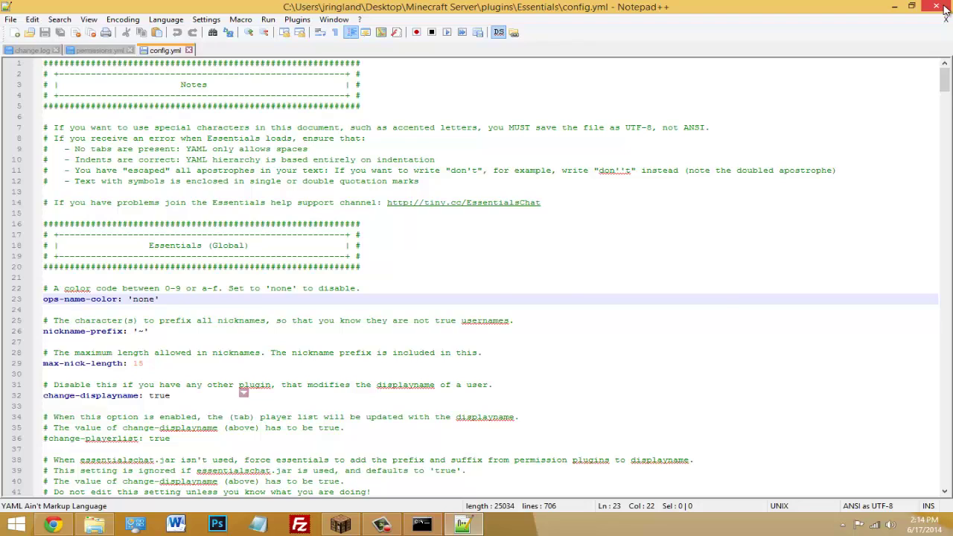
click(944, 9)
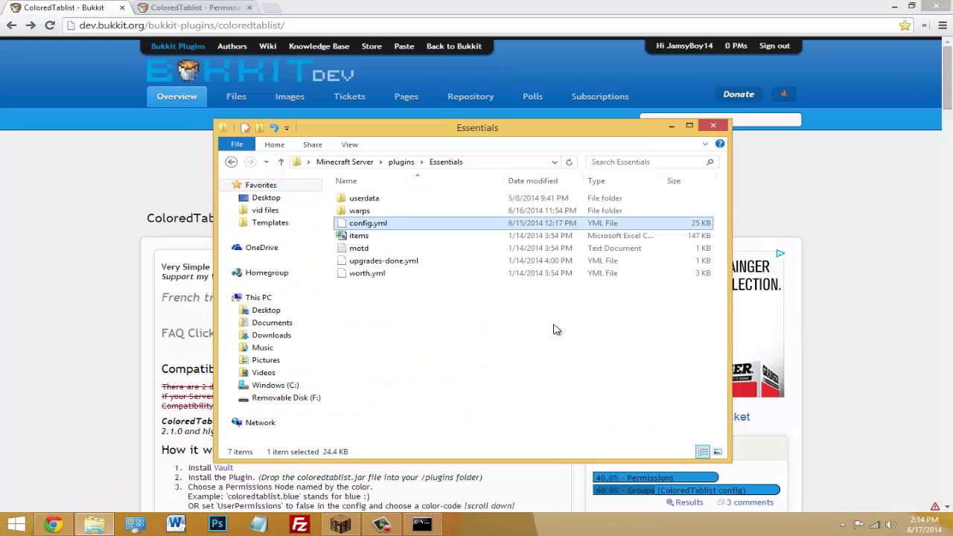
click(232, 162)
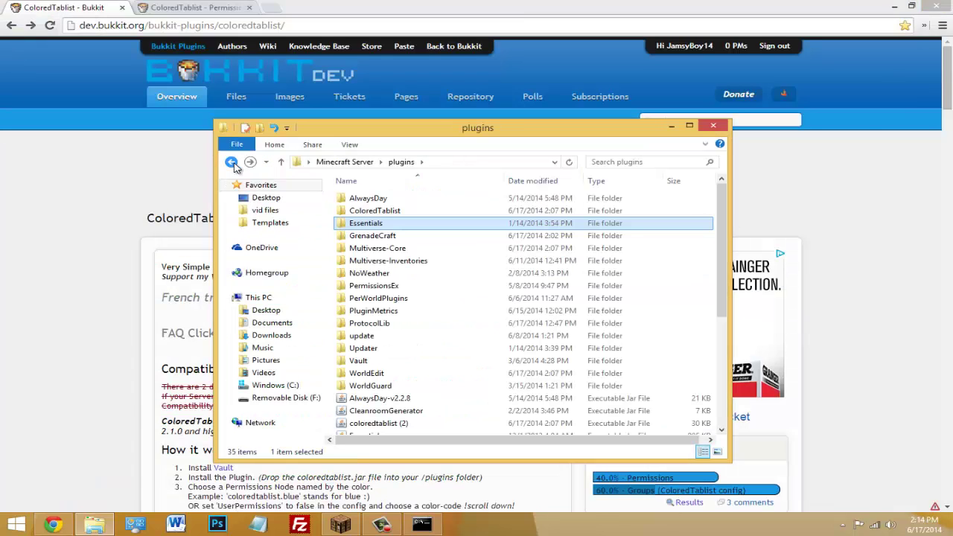
click(231, 162)
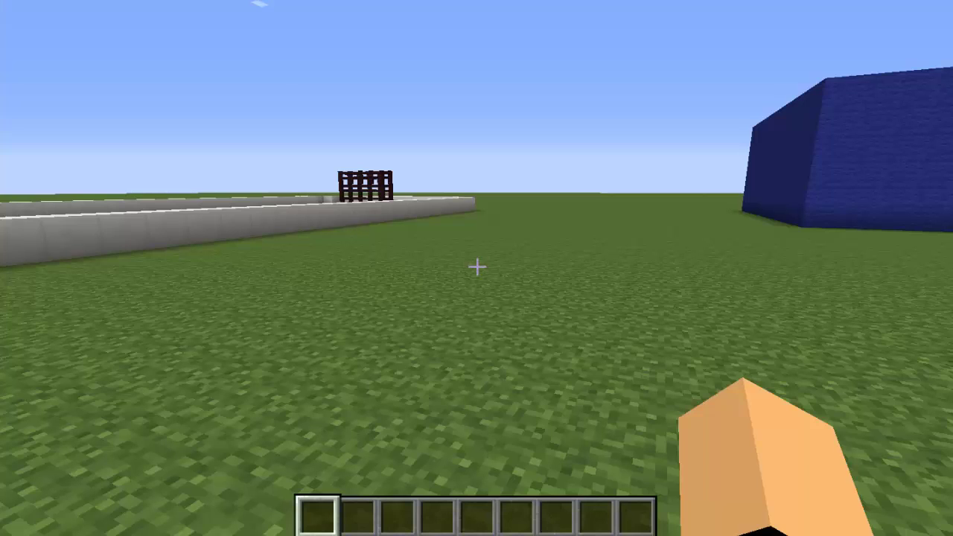
- Display the online player list in Minecraft to check the name colour
key(Tab)
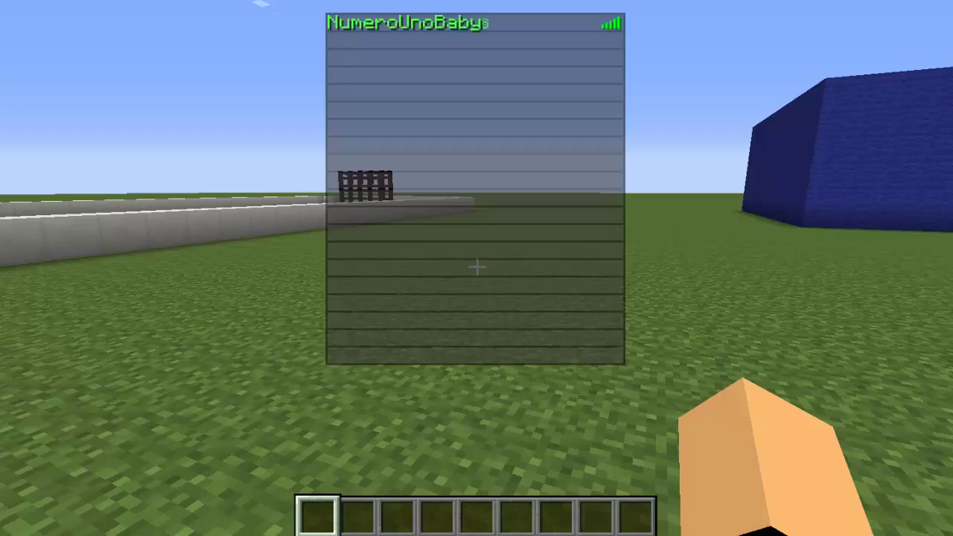